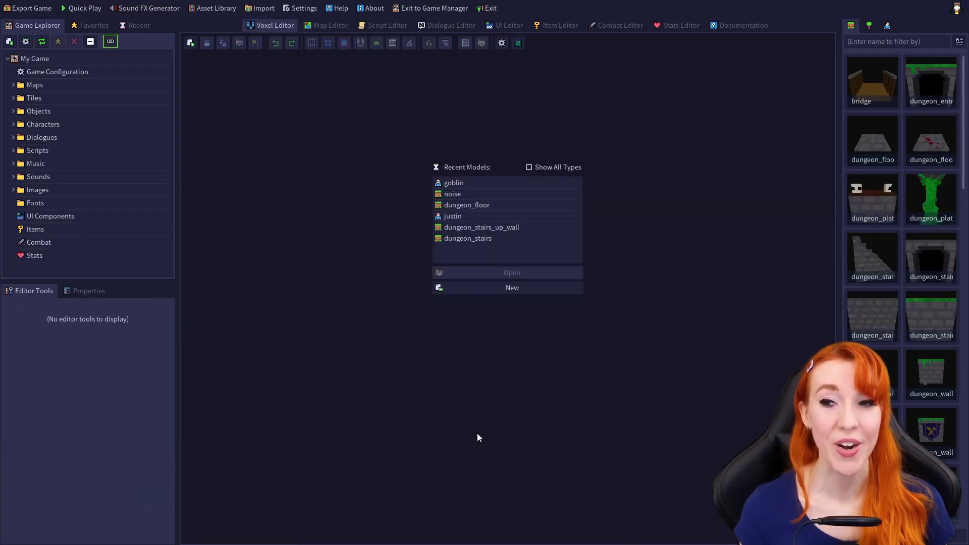
Create a new Object resource named 'blank' with the default 16×16×24 grid.
click(190, 43)
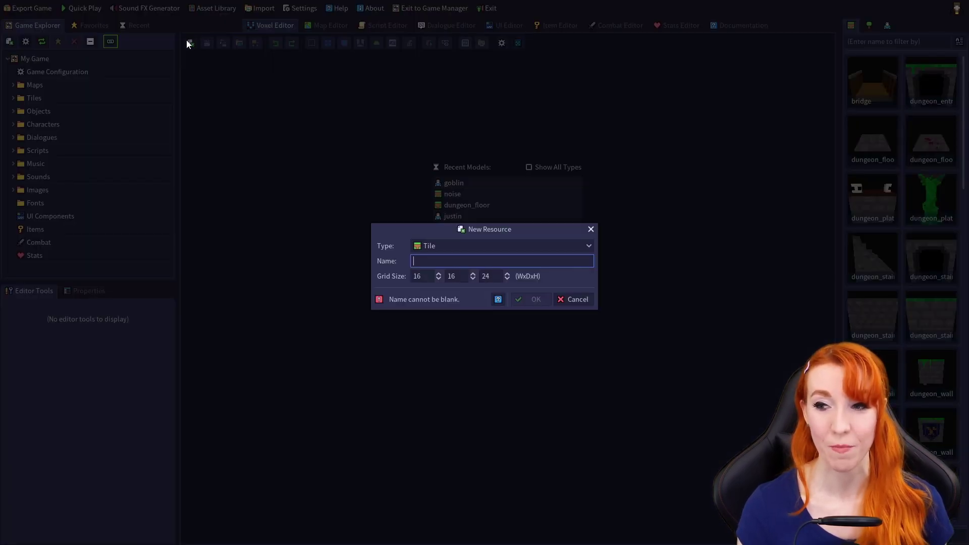
click(461, 245)
click(444, 272)
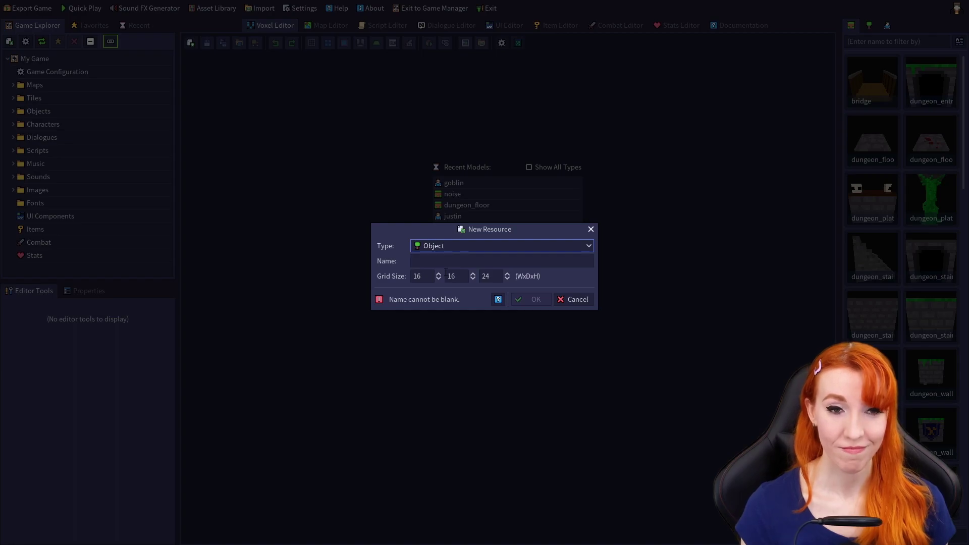
click(445, 261)
text(b)
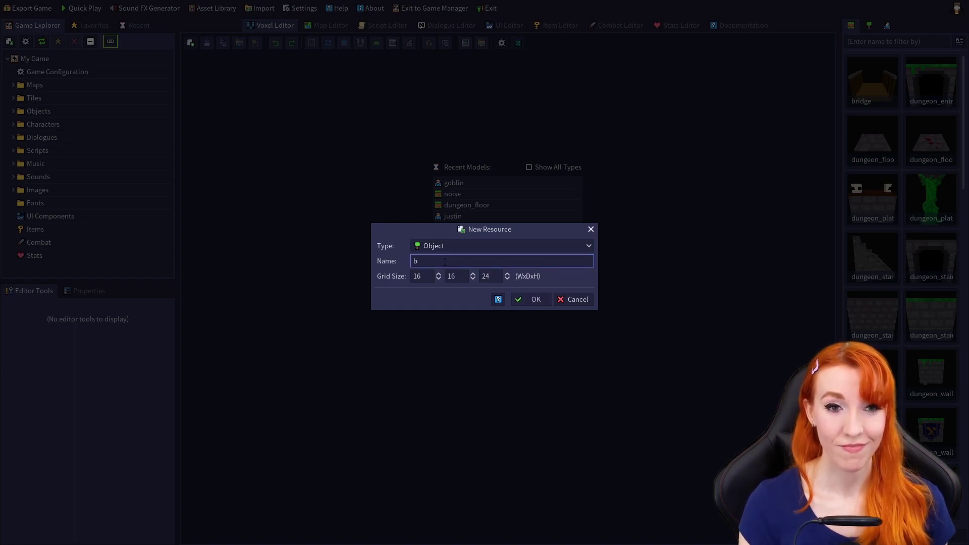
text(lank)
click(529, 301)
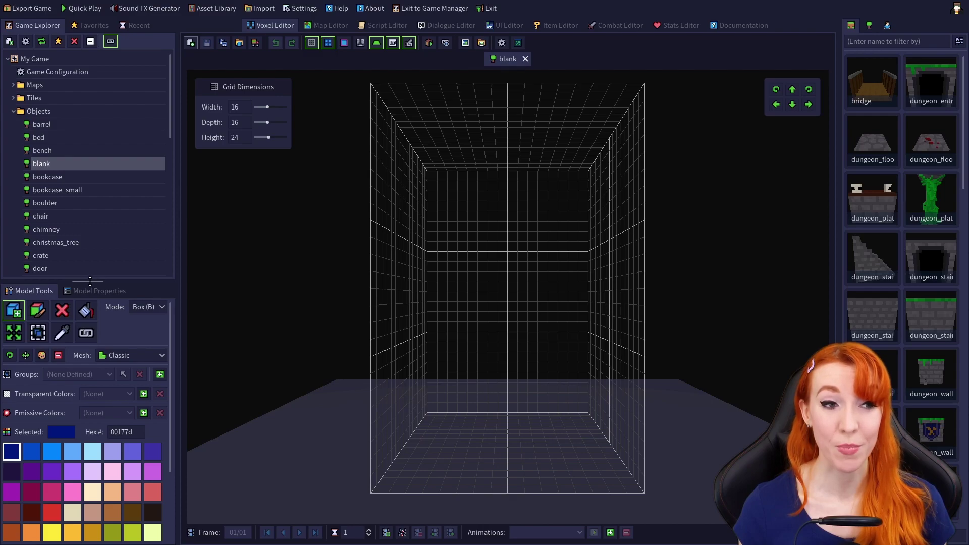
Drag the Model Tools splitter upward so more colour palette rows show.
drag(90, 280, 106, 174)
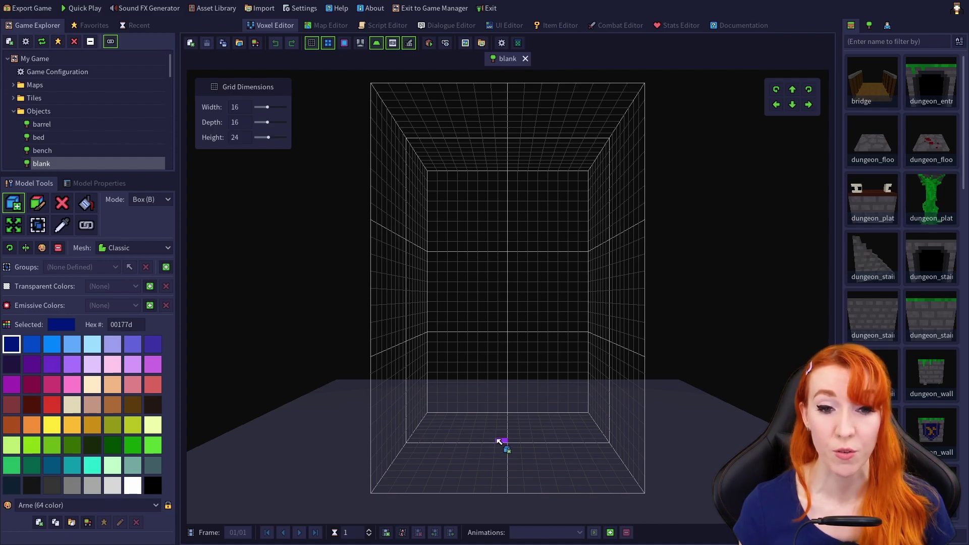
Place a small test stack of blue voxels on the grid floor.
click(501, 440)
right_drag(501, 433, 528, 442)
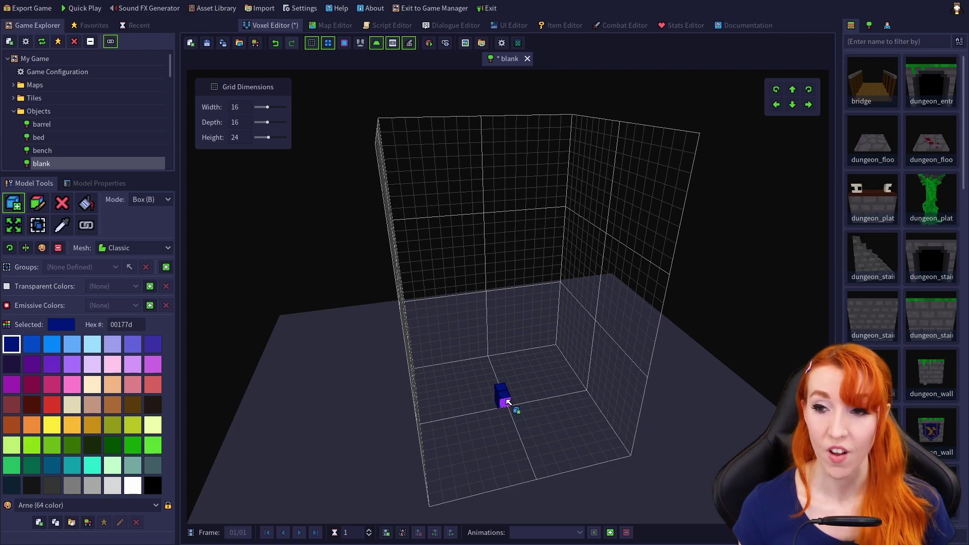
click(507, 401)
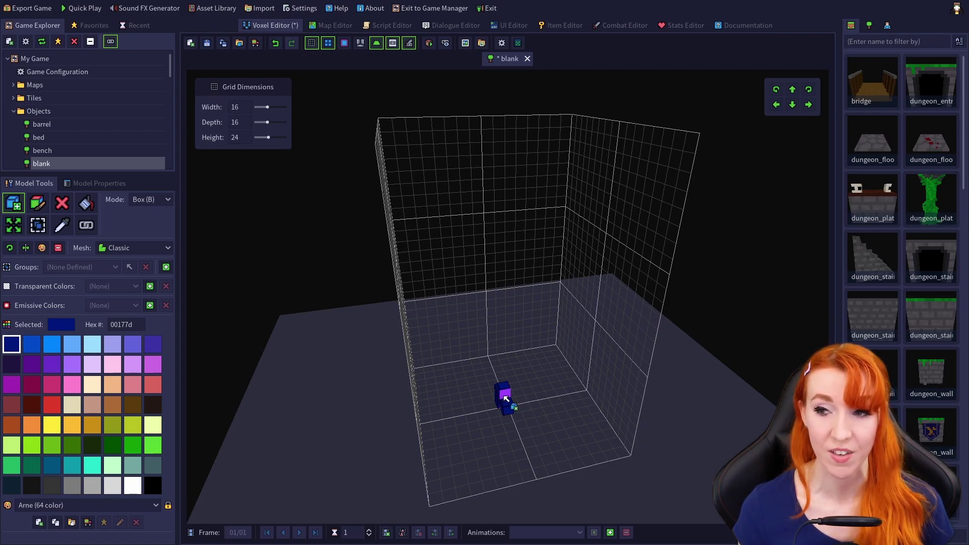
drag(506, 399, 505, 381)
right_drag(556, 442, 493, 383)
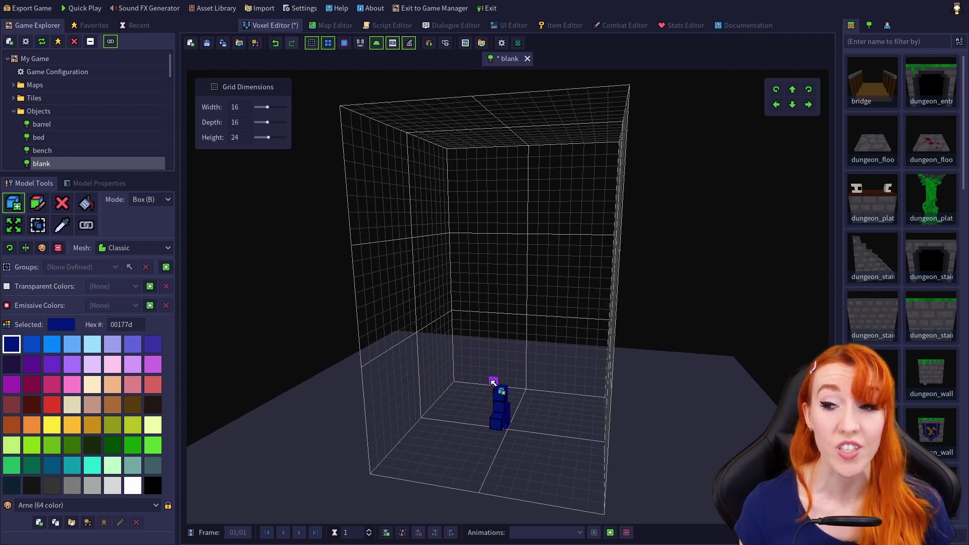
click(494, 382)
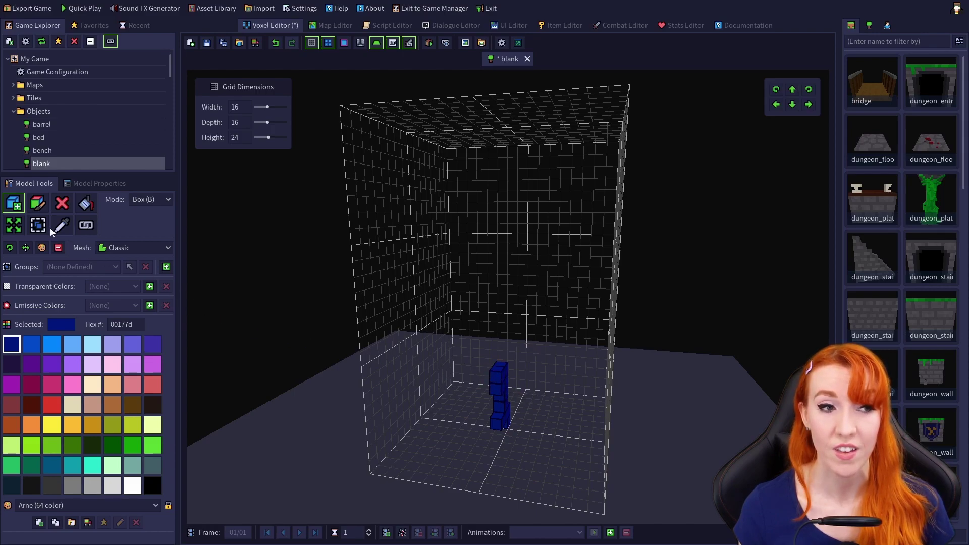
With Delete Voxel, remove the voxels below the top cube.
click(63, 202)
right_drag(400, 416, 398, 384)
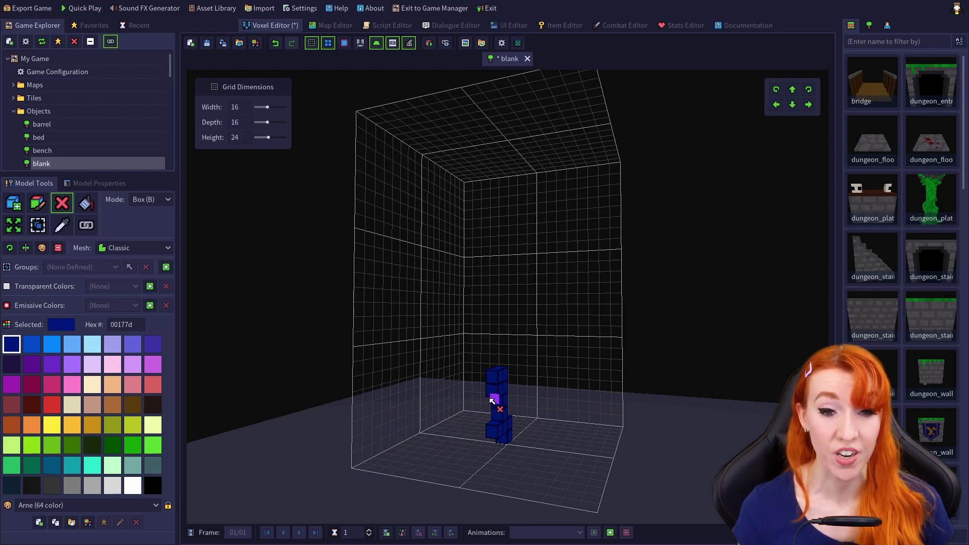
drag(501, 401, 538, 444)
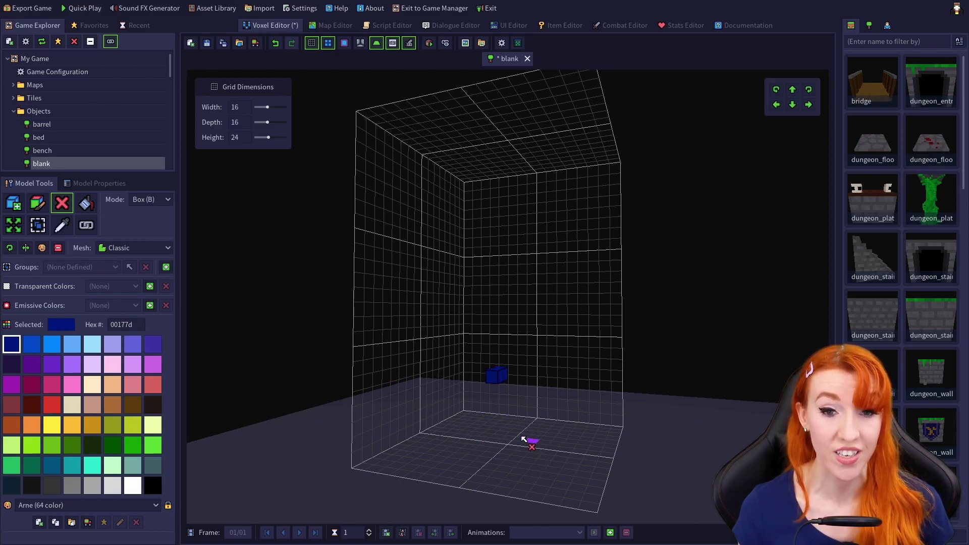
right_drag(515, 439, 572, 451)
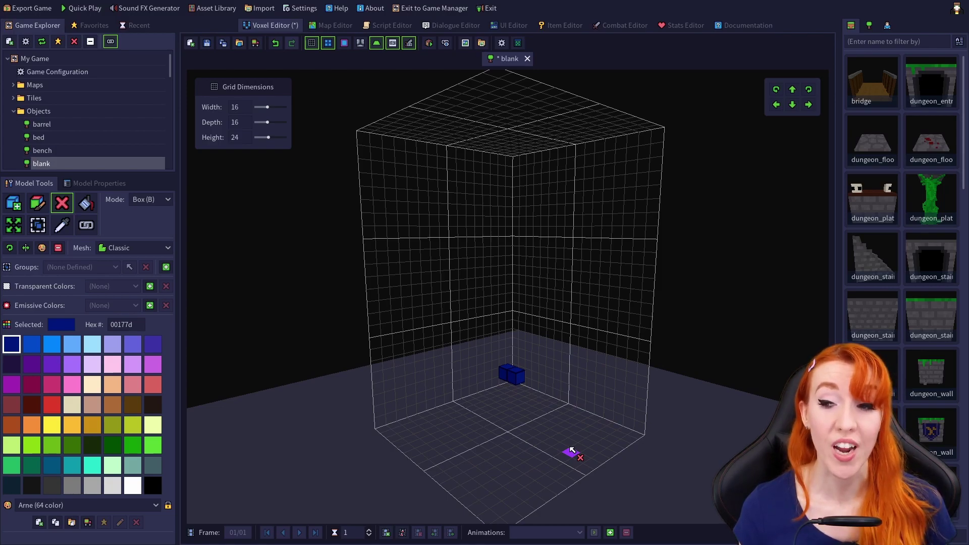
right_drag(572, 451, 341, 383)
Box out a tall blue block, then carve a 2×1×9 slot and an upper-left notch.
key(a)
drag(434, 356, 576, 467)
click(62, 202)
drag(519, 243, 523, 364)
drag(447, 256, 501, 321)
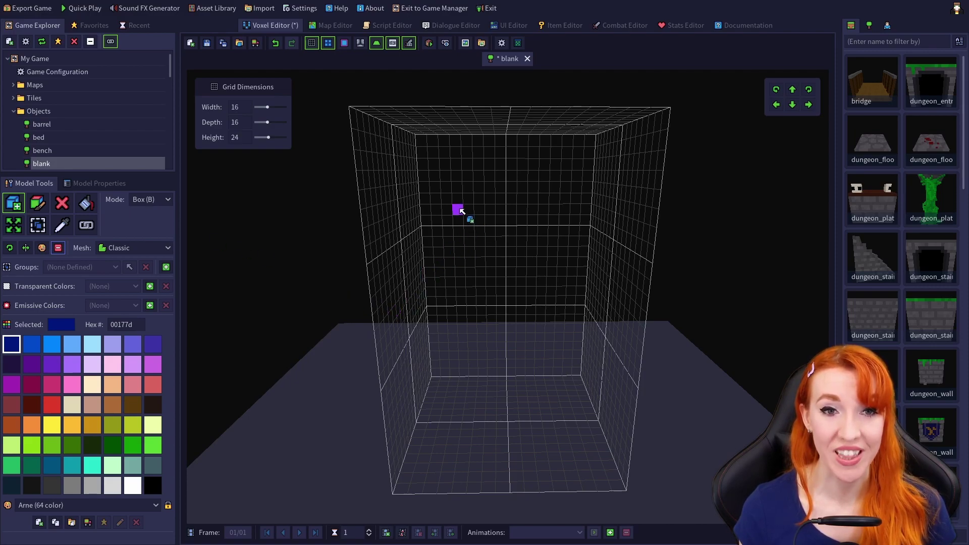
Draw a 10×3×18 backrest box and a 10×7×9 seat box.
mouse_move(460, 211)
mouse_down()
mouse_move(474, 219)
mouse_move(541, 382)
mouse_move(559, 445)
mouse_move(522, 399)
mouse_move(539, 401)
mouse_move(551, 448)
mouse_move(541, 389)
mouse_move(552, 389)
mouse_up()
right_drag(552, 389, 452, 316)
drag(450, 317, 564, 443)
drag(428, 277, 439, 459)
Add left and right armrest boxes beside the seat.
right_drag(439, 459, 575, 274)
mouse_move(575, 274)
mouse_down()
mouse_move(572, 453)
mouse_move(560, 456)
mouse_up()
drag(550, 403, 560, 439)
right_drag(560, 439, 561, 439)
drag(561, 439, 551, 471)
right_drag(552, 472, 545, 436)
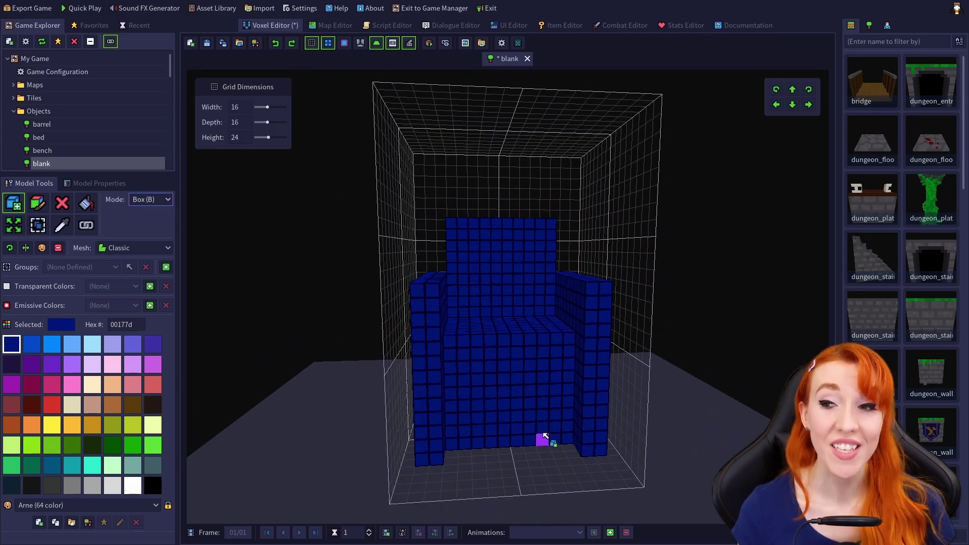
In Voxel mode, outline the backrest in light blue 5ba8ff.
click(71, 344)
click(144, 200)
click(146, 226)
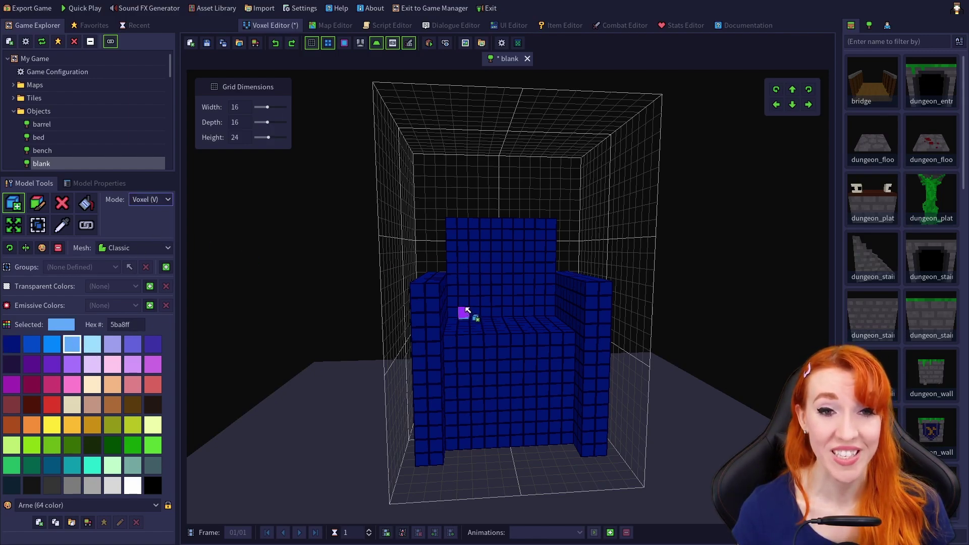
mouse_move(464, 315)
mouse_down()
mouse_move(471, 236)
mouse_move(531, 235)
mouse_move(543, 308)
mouse_up()
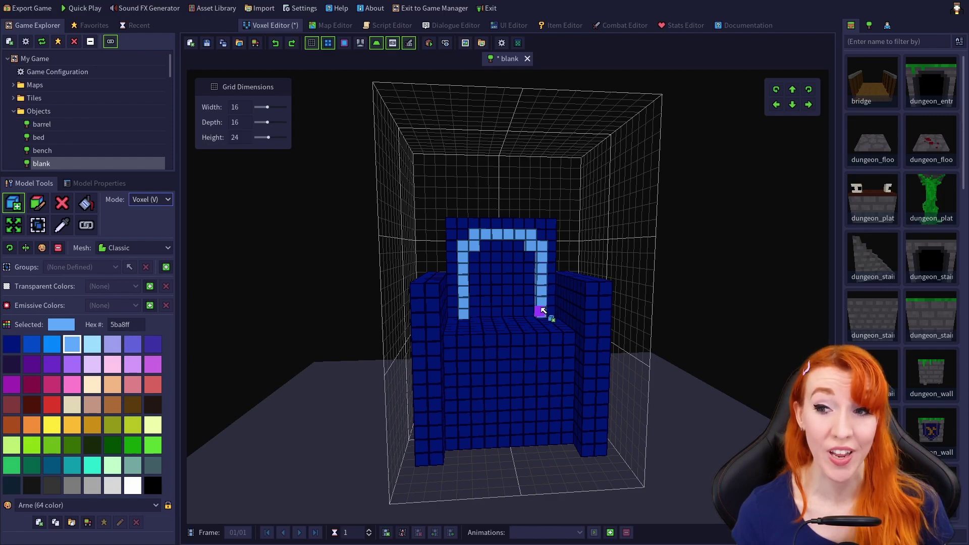
click(540, 311)
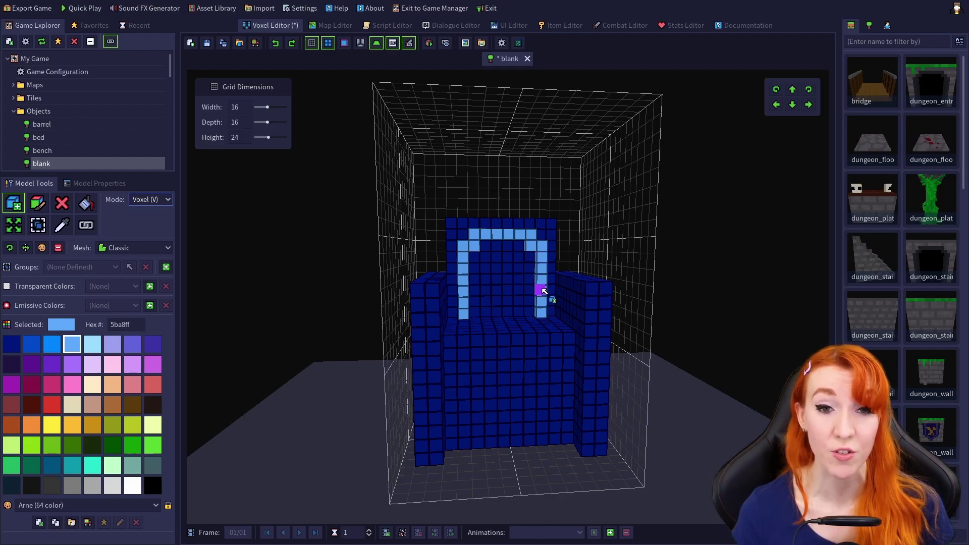
click(543, 292)
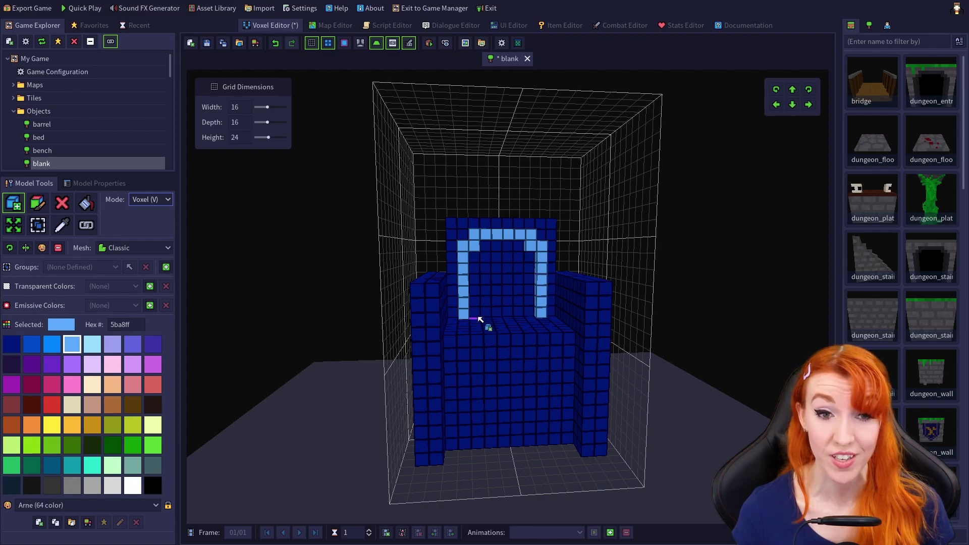
drag(479, 319, 526, 316)
Paint light-blue rows along the seat edge and across the chair front.
mouse_move(449, 342)
mouse_down()
mouse_move(548, 357)
mouse_move(579, 347)
mouse_up()
click(579, 347)
mouse_move(450, 394)
mouse_down()
mouse_move(547, 376)
mouse_move(569, 389)
mouse_up()
drag(462, 410, 555, 406)
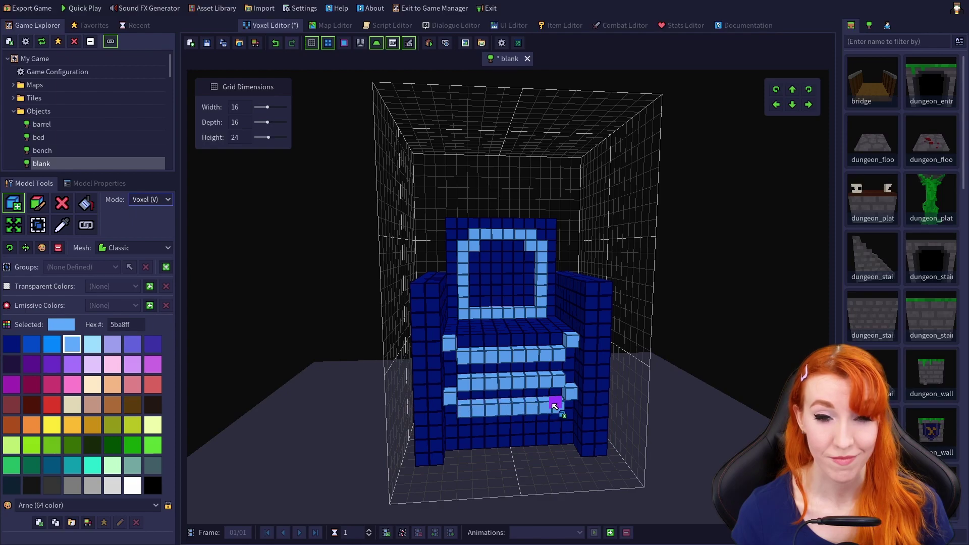
mouse_move(452, 444)
mouse_down()
mouse_move(493, 434)
mouse_move(570, 441)
mouse_up()
Paint the tops of both armrests light blue.
middle_drag(478, 443, 457, 334)
drag(457, 334, 462, 303)
mouse_move(563, 308)
mouse_down()
mouse_move(547, 303)
mouse_move(568, 331)
mouse_up()
mouse_move(568, 330)
middle_down()
mouse_move(479, 357)
mouse_move(510, 279)
mouse_move(476, 423)
middle_up()
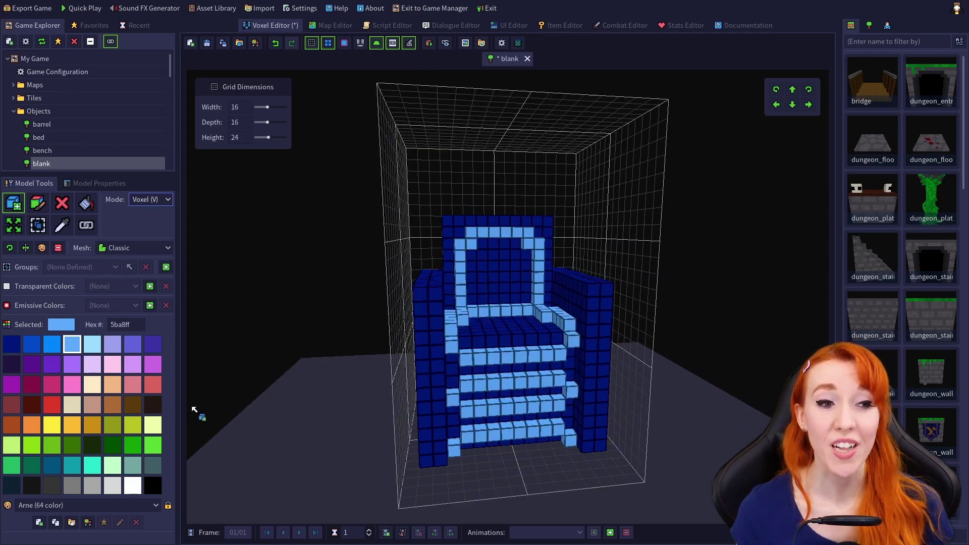
In Face mode, fill the backrest panel with pale blue 98dcff.
click(93, 348)
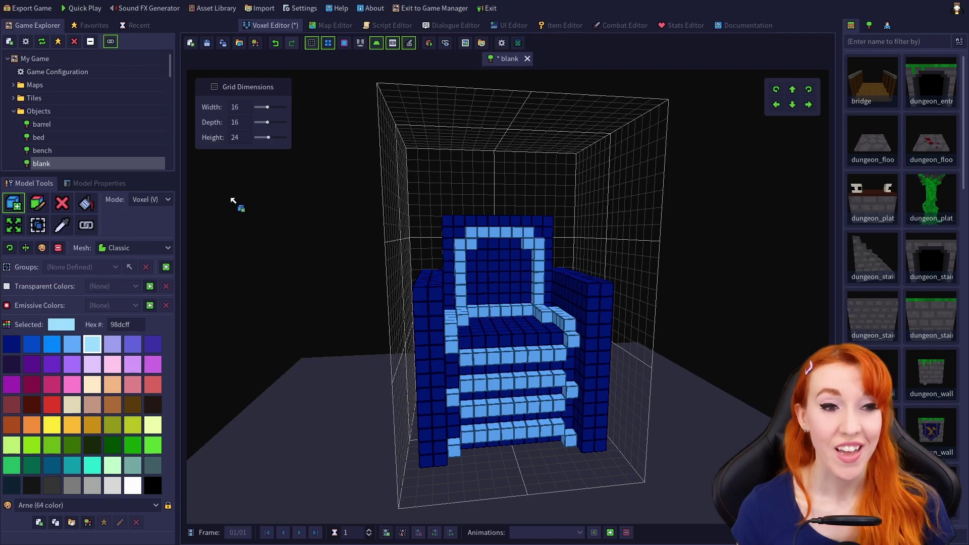
click(150, 200)
click(150, 237)
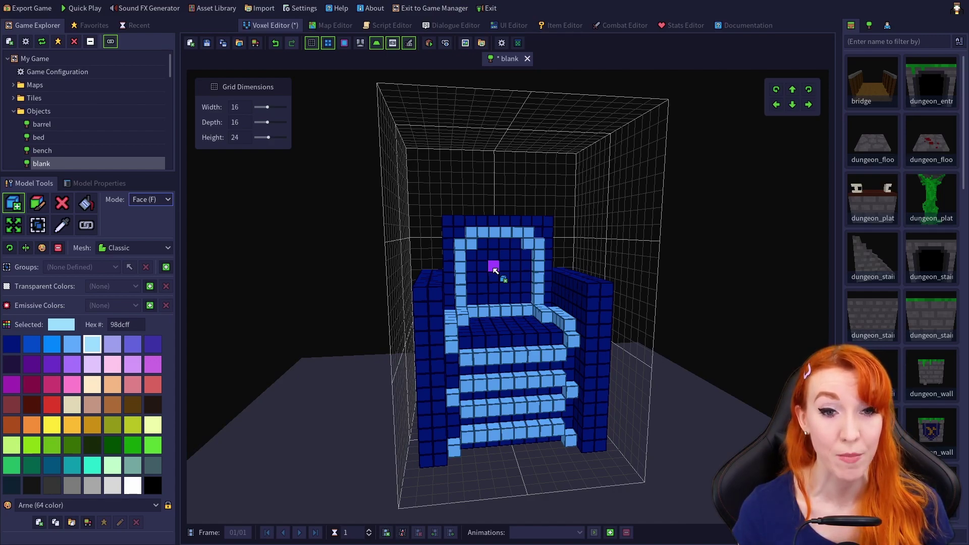
click(494, 270)
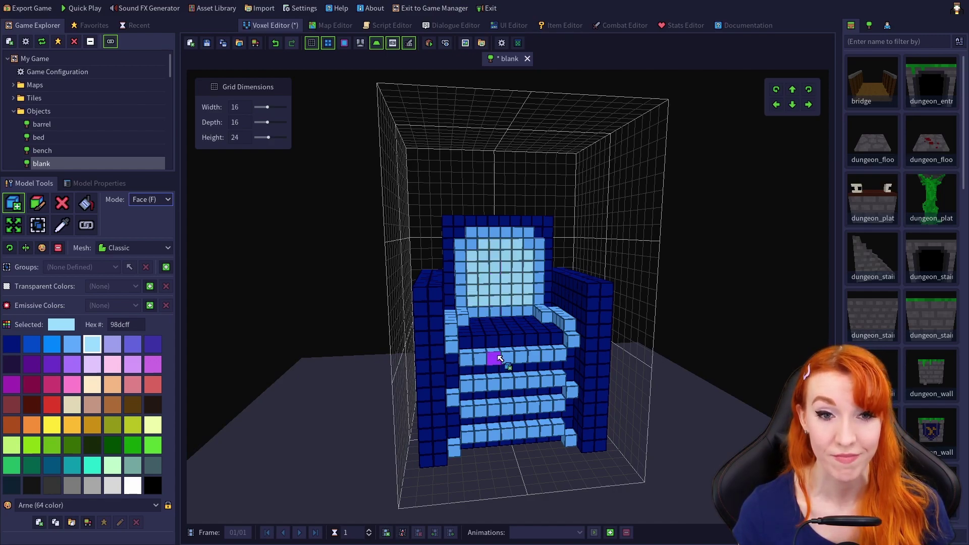
Fill the seat-front row and bottom front row with pale blue.
right_drag(504, 392, 510, 371)
click(508, 393)
mouse_move(493, 407)
right_down()
mouse_move(493, 392)
mouse_move(496, 415)
right_up()
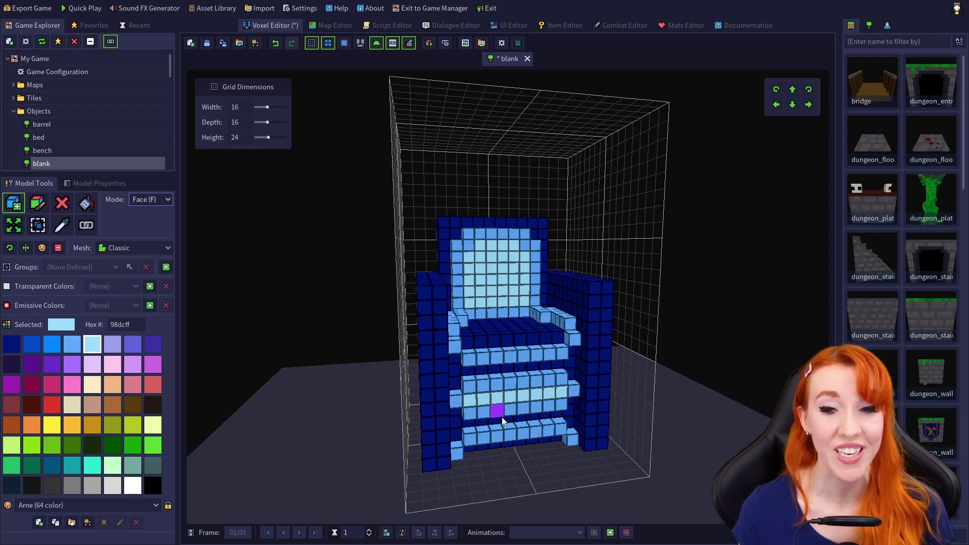
right_drag(522, 450, 515, 292)
click(504, 447)
Cycle the placement mode through Box, Voxel and Face (B, V, F).
key(b)
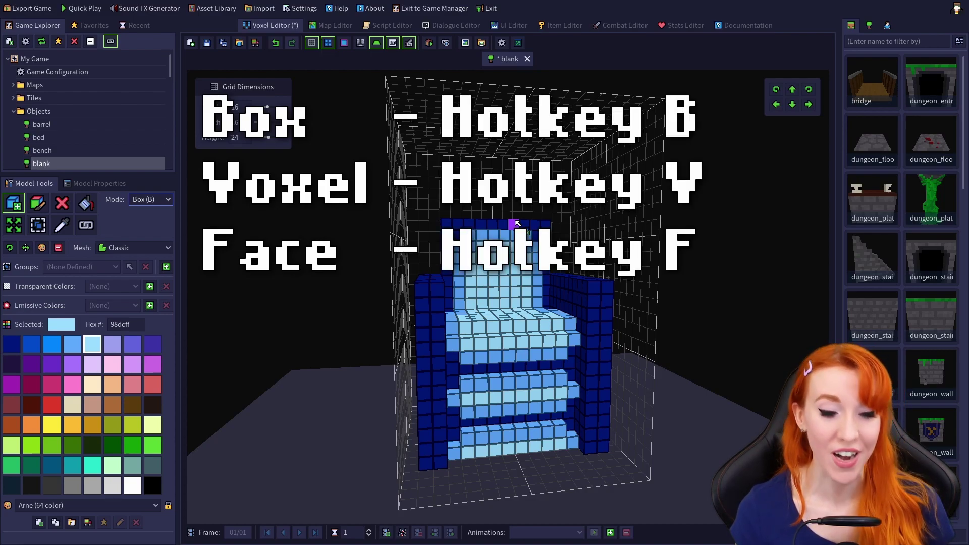
key(v)
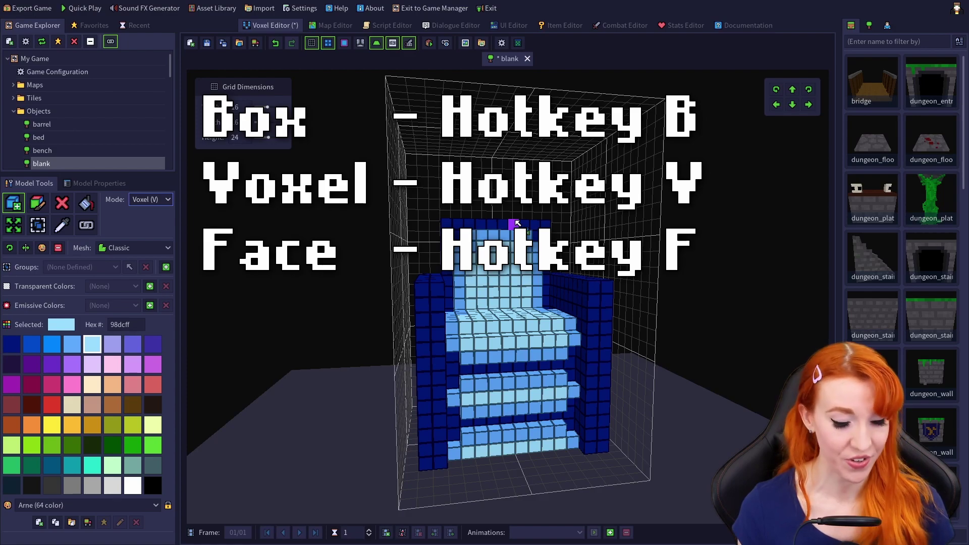
key(f)
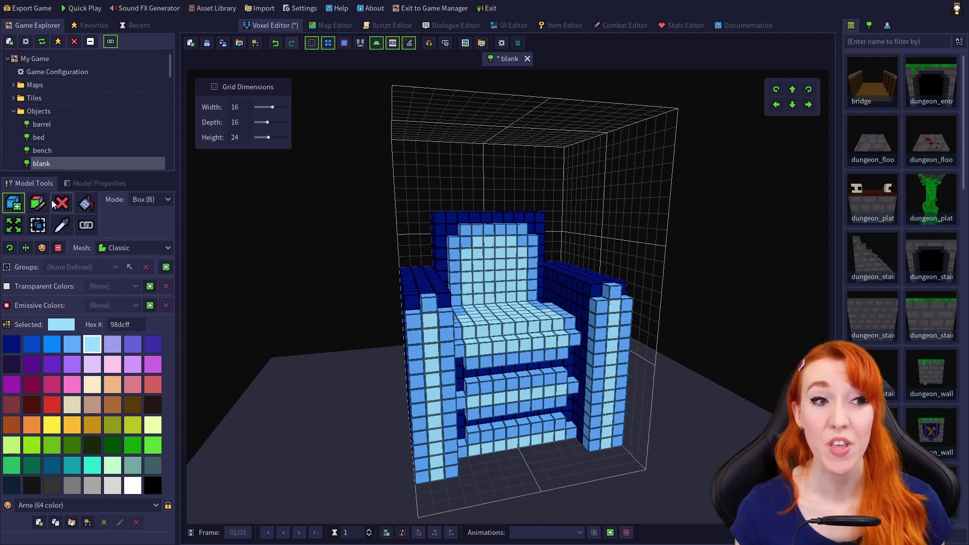
With the Paint tool and purple 5a1991, box-paint the chair, then paint a single-voxel stroke.
click(36, 209)
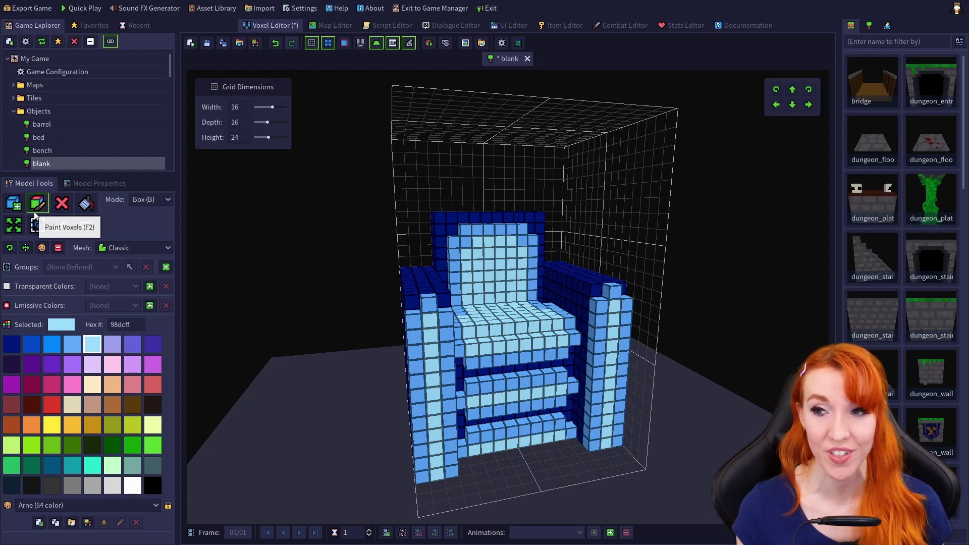
click(30, 364)
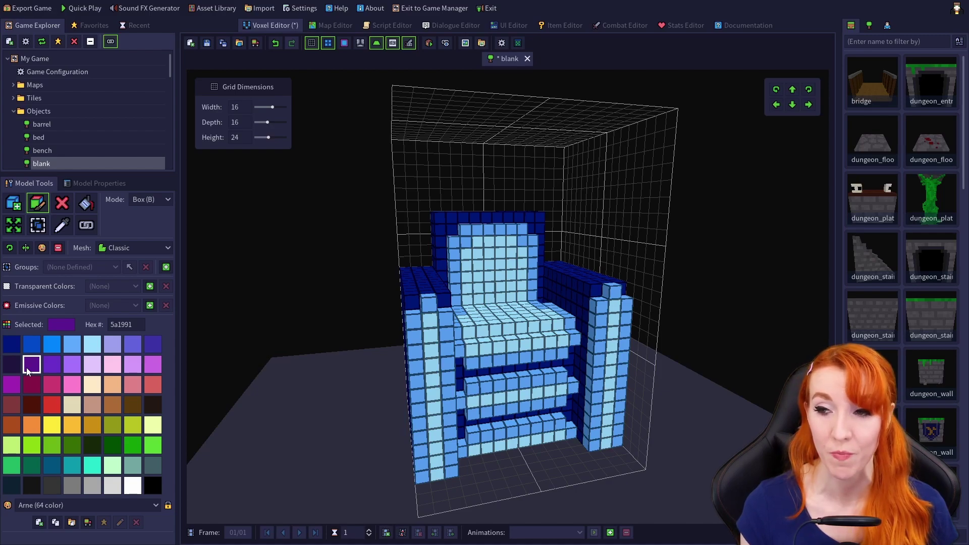
click(160, 199)
click(160, 199)
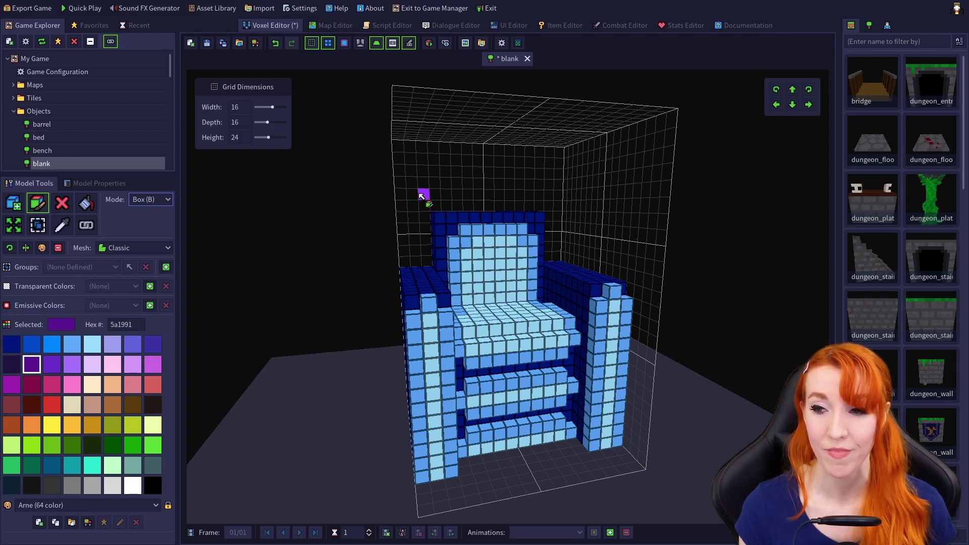
drag(422, 196, 422, 196)
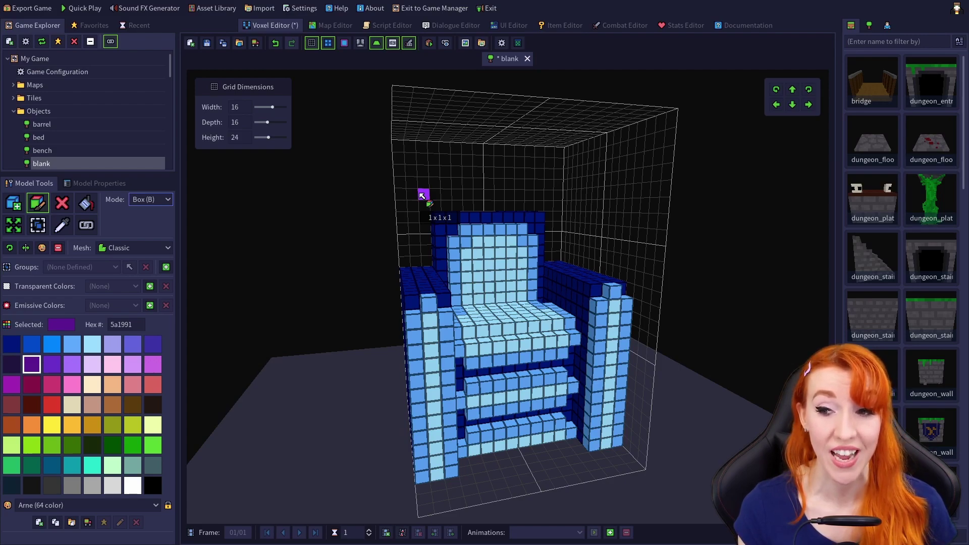
mouse_move(422, 196)
mouse_down()
mouse_move(500, 292)
mouse_move(587, 454)
mouse_move(631, 449)
mouse_move(498, 418)
mouse_move(454, 260)
mouse_move(576, 360)
mouse_move(428, 202)
mouse_move(630, 485)
mouse_move(589, 462)
mouse_move(604, 461)
mouse_up()
key(v)
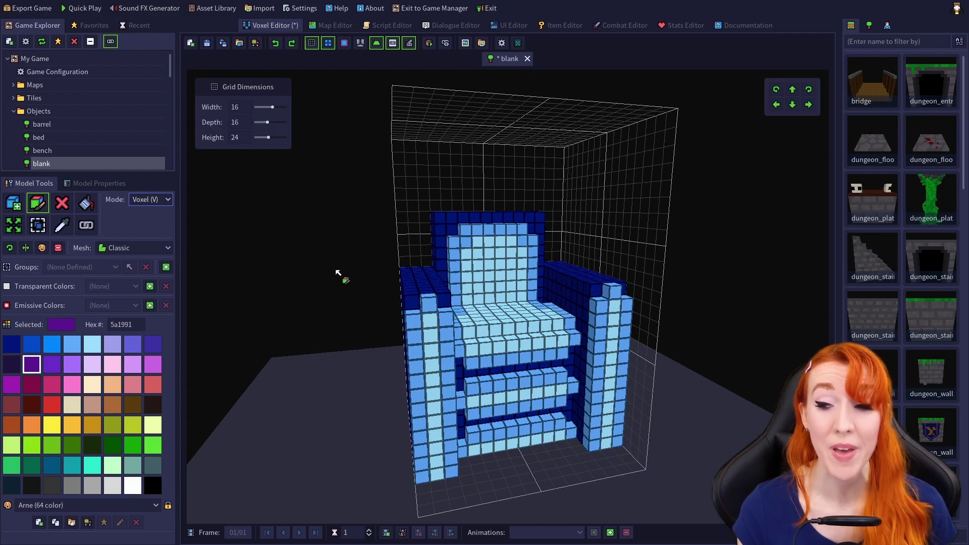
mouse_move(548, 415)
mouse_down()
mouse_move(430, 390)
mouse_move(478, 332)
mouse_move(575, 365)
mouse_move(581, 282)
mouse_move(519, 256)
mouse_move(485, 294)
mouse_move(517, 313)
mouse_move(532, 290)
mouse_up()
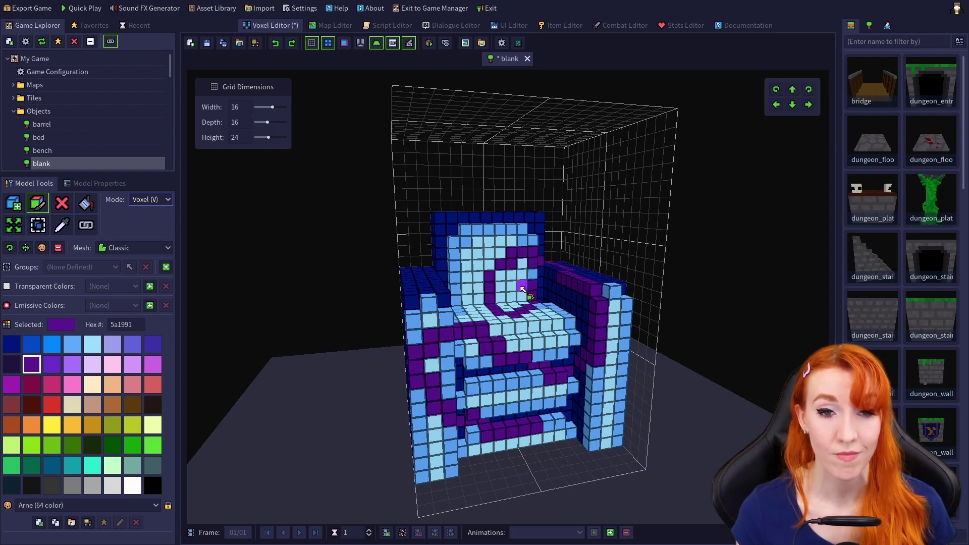
In Face mode, paint backrest, seat, armrest and front stripes purple, then undo it all.
key(f)
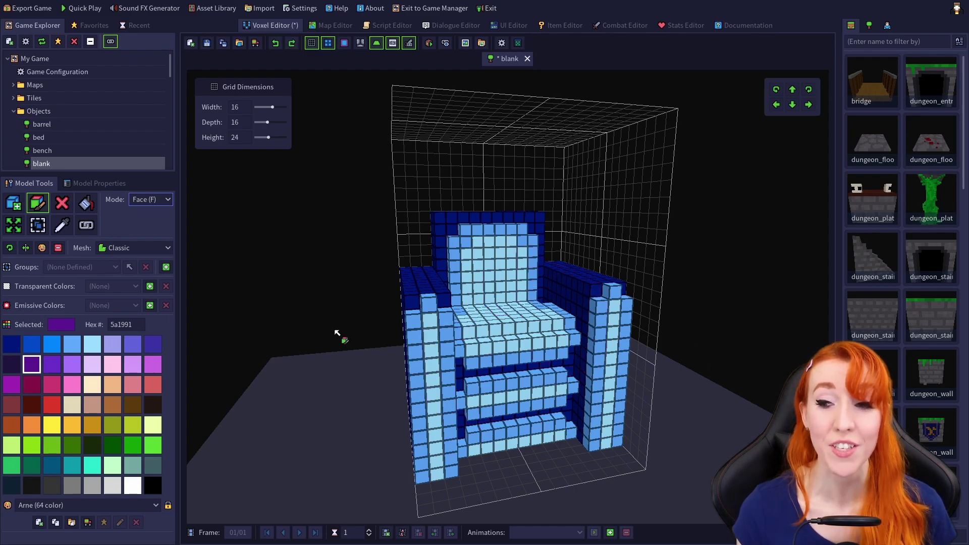
click(493, 266)
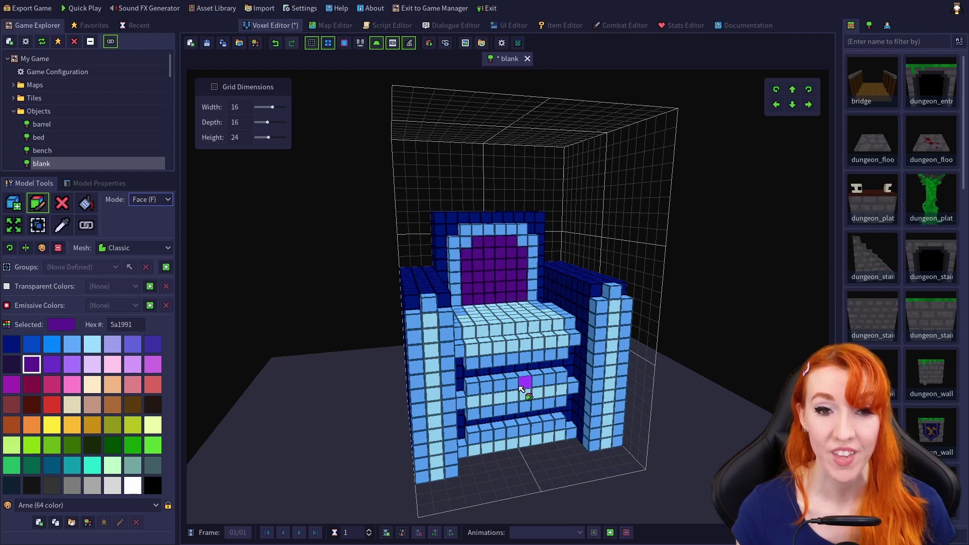
click(512, 317)
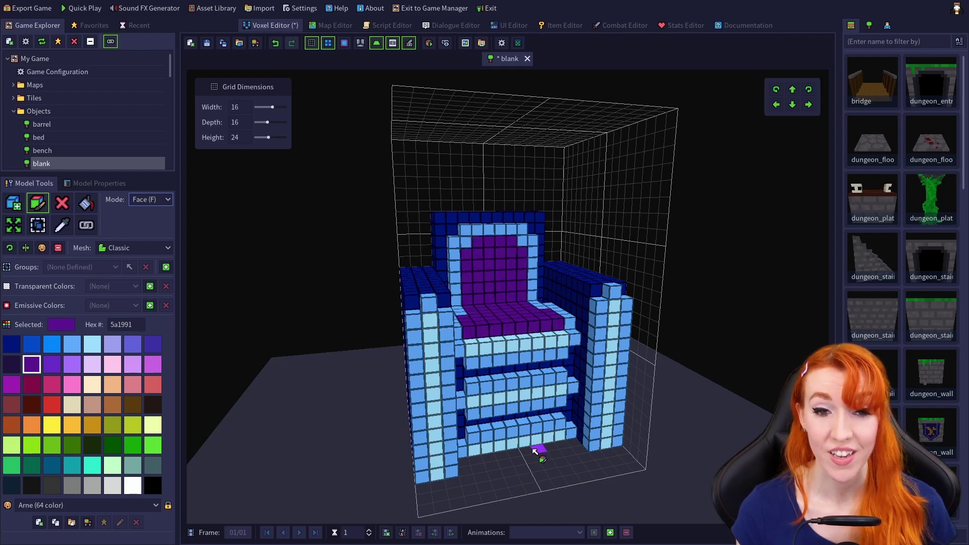
click(527, 346)
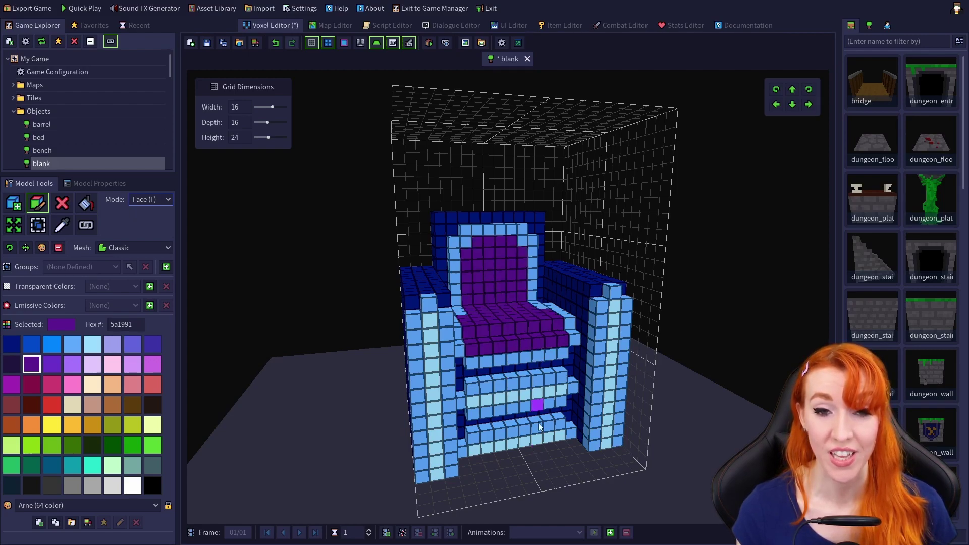
click(432, 354)
click(611, 366)
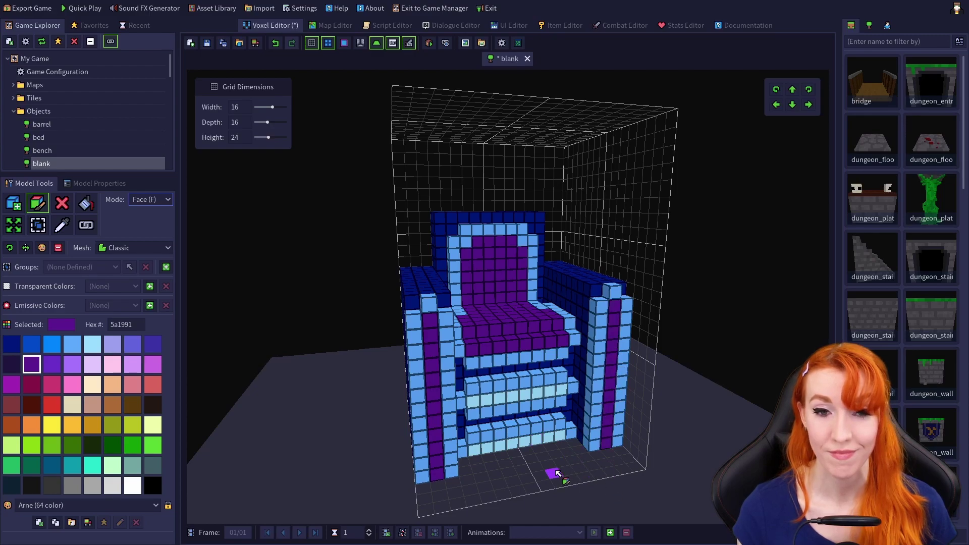
click(525, 399)
click(525, 445)
mouse_move(525, 445)
right_down()
mouse_move(580, 368)
mouse_move(664, 359)
mouse_move(558, 363)
right_up()
key(ctrl+z)
key(ctrl+z)
key(ctrl+z)
key(ctrl+z)
key(ctrl+z)
key(ctrl+z)
click(58, 207)
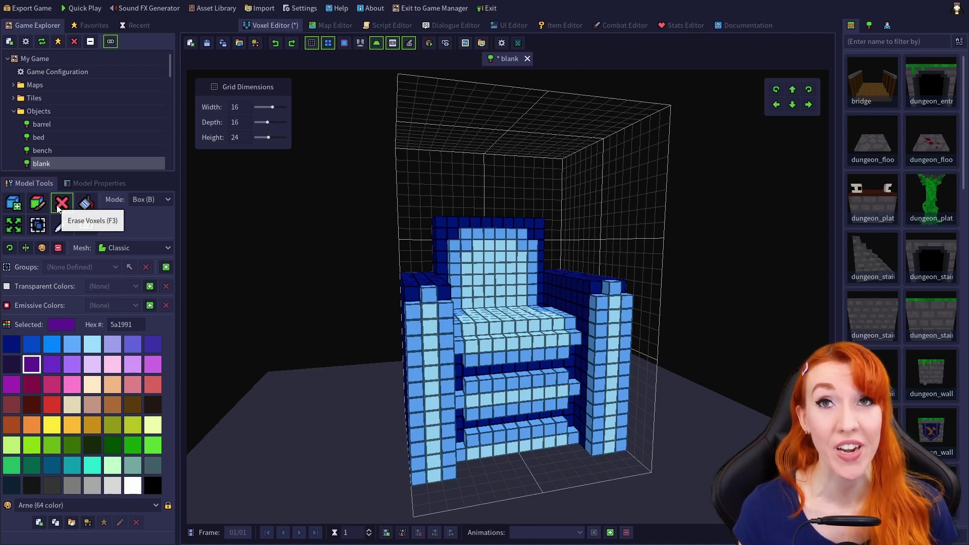
Erase a box from the backrest, then single voxels along backrest and seat, and undo.
mouse_move(433, 218)
mouse_down()
mouse_move(489, 264)
mouse_move(411, 190)
mouse_up()
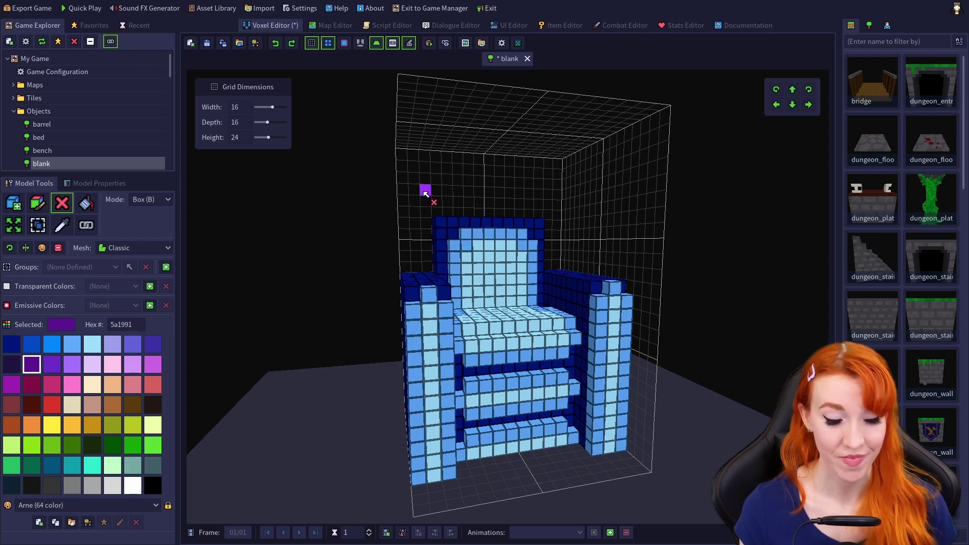
key(v)
mouse_move(453, 218)
mouse_down()
mouse_move(455, 255)
mouse_move(533, 298)
mouse_move(525, 234)
mouse_move(438, 345)
mouse_move(402, 303)
mouse_move(474, 336)
mouse_move(555, 277)
mouse_up()
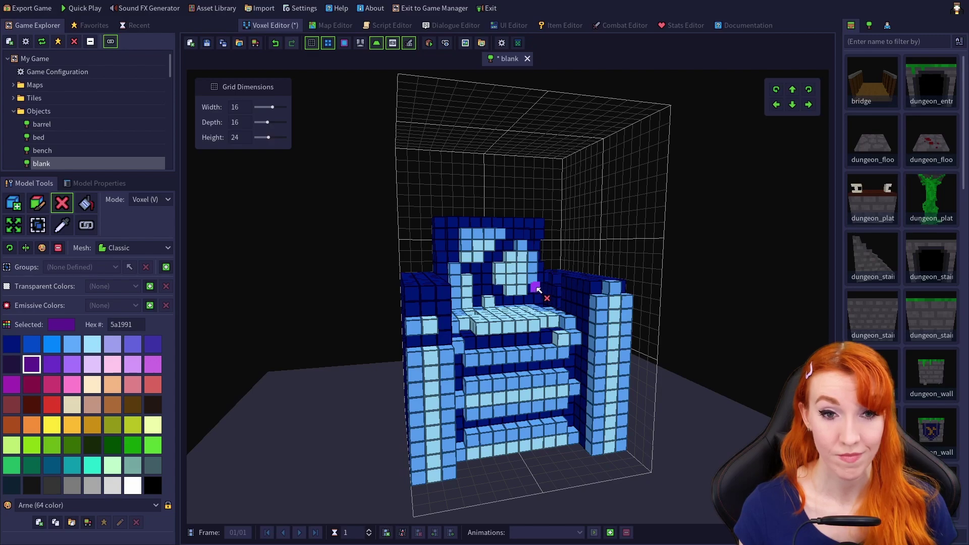
key(ctrl+z)
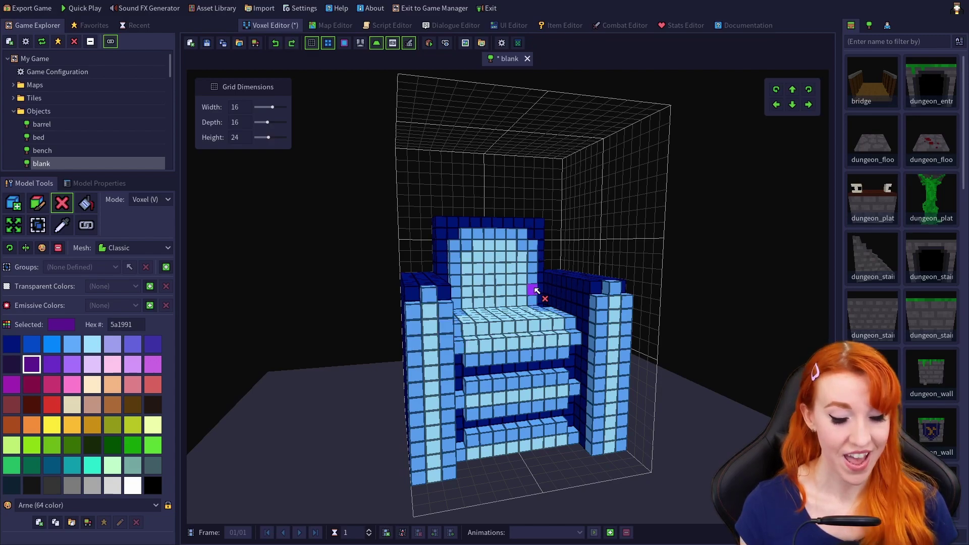
In Face mode, erase the backrest, armrest and seat faces, then restore them.
key(f)
click(498, 277)
click(430, 359)
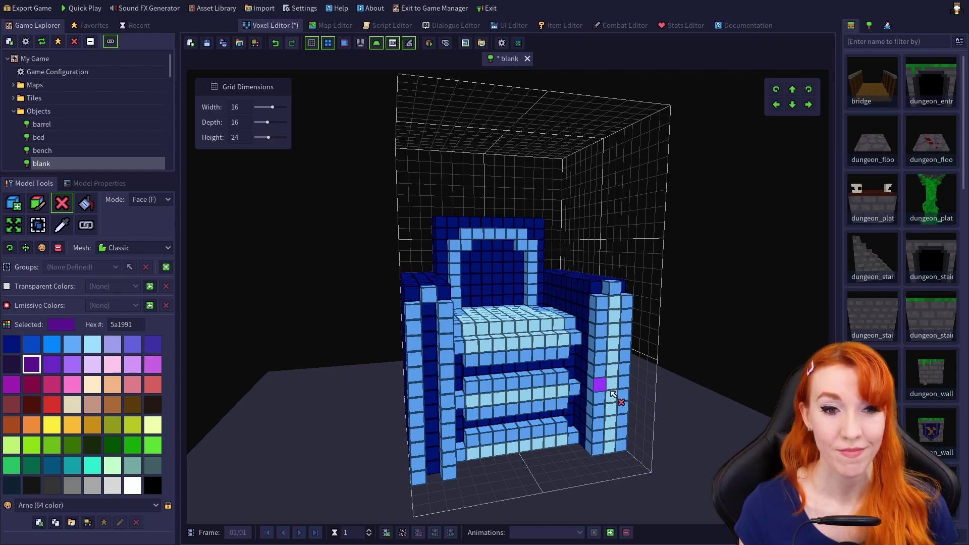
click(608, 361)
click(511, 335)
key(ctrl+z)
key(ctrl+z)
key(ctrl+z)
key(ctrl+z)
click(88, 207)
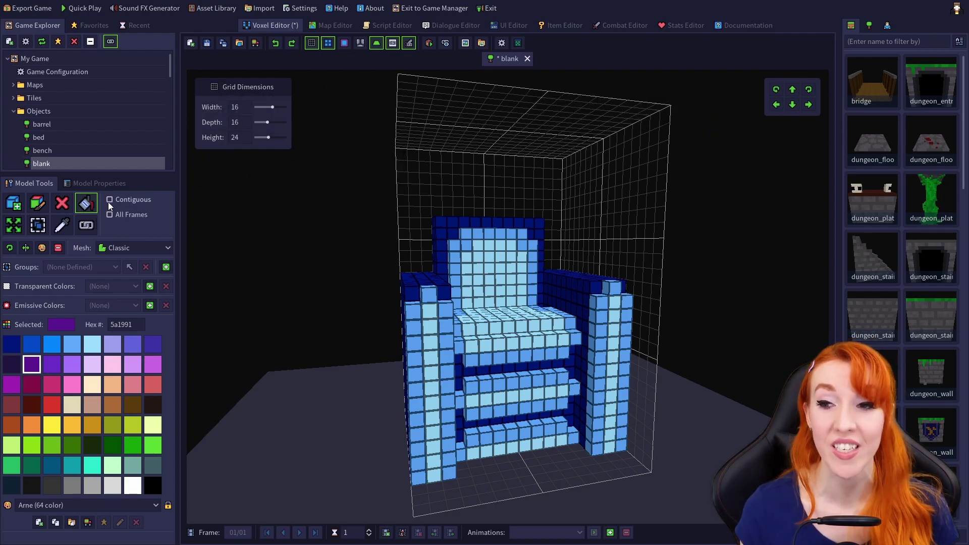
With Contiguous on, turn backrest, seat and armrest regions purple one by one, then undo.
click(109, 201)
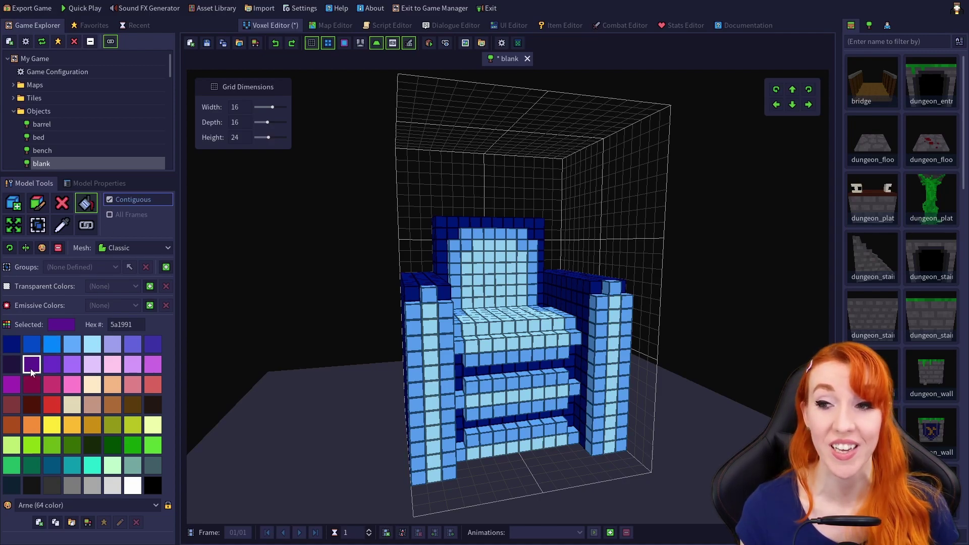
click(491, 283)
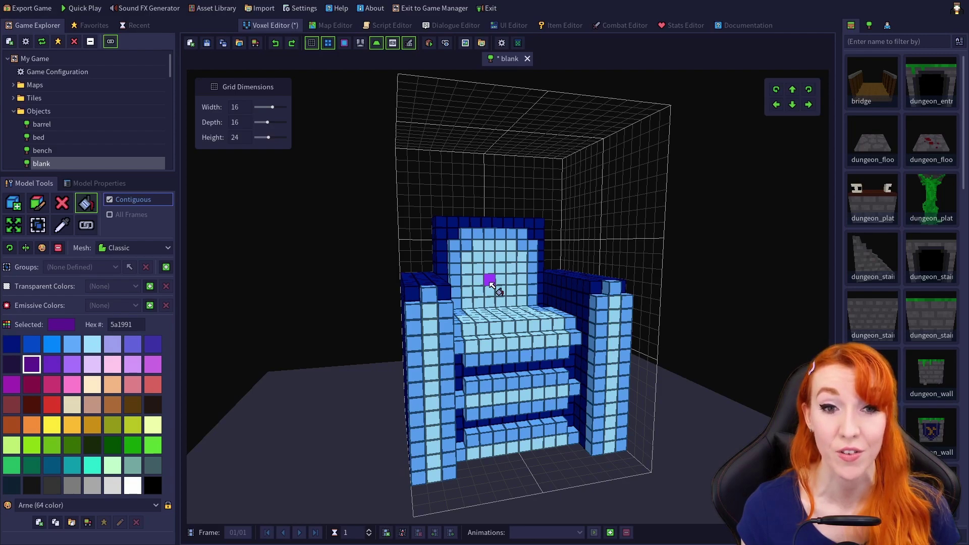
click(492, 286)
click(515, 320)
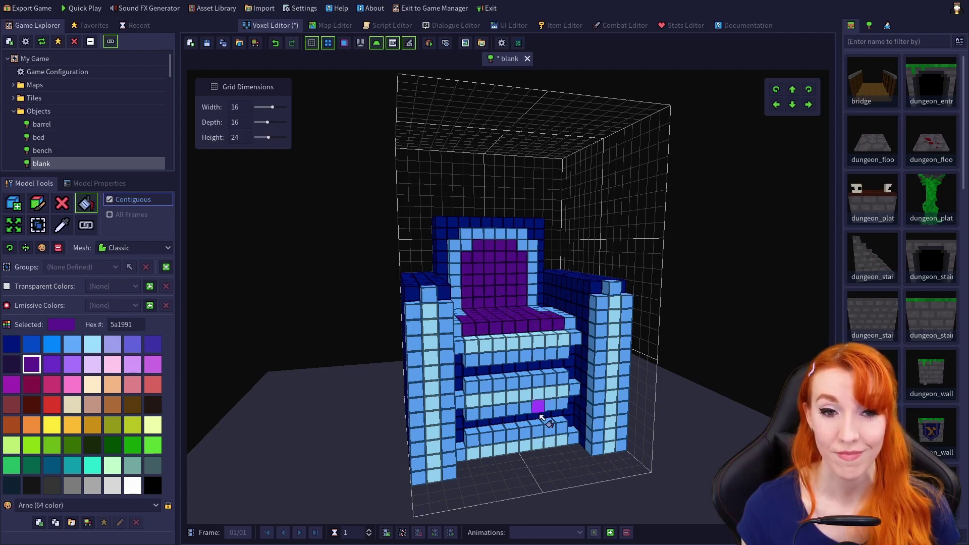
click(432, 360)
click(525, 342)
click(624, 371)
key(ctrl+z)
key(ctrl+z)
key(ctrl+z)
key(ctrl+z)
key(ctrl+z)
With Contiguous off, replace every light-blue voxel with purple, then choose 98dcff.
click(110, 200)
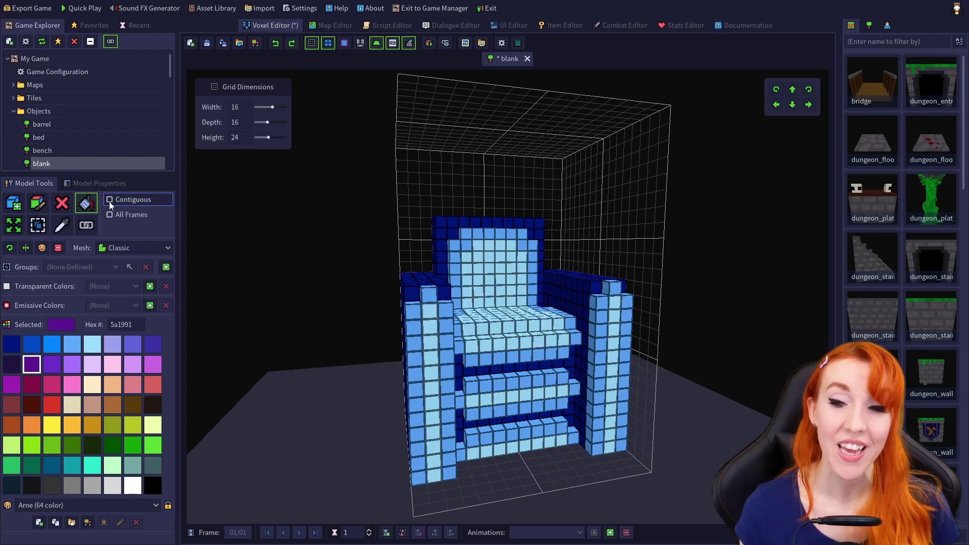
click(497, 281)
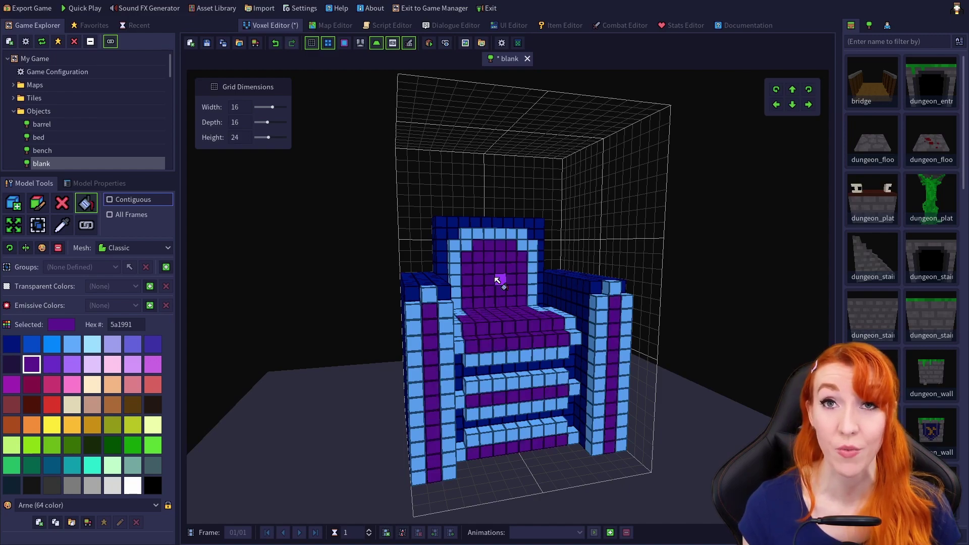
click(92, 344)
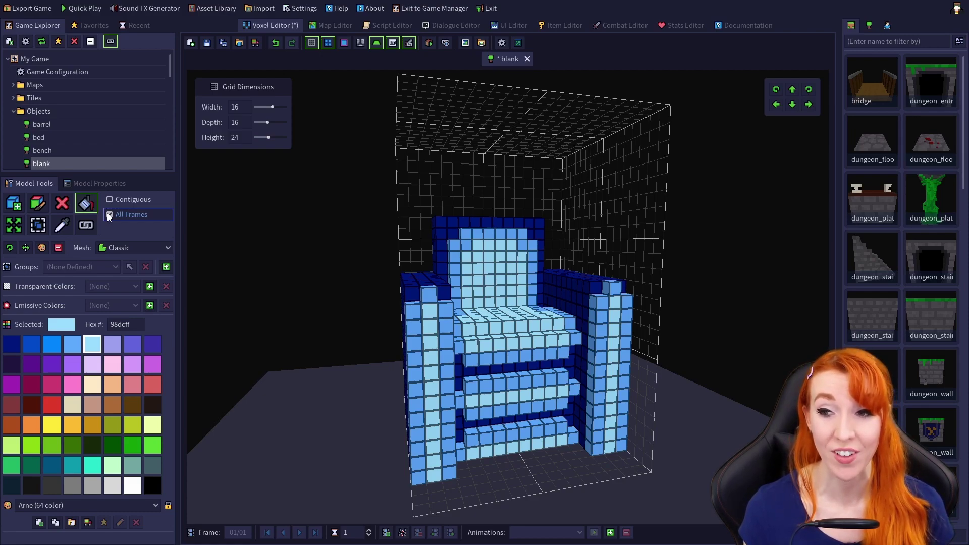
Limit colour replacement to the current frame, choose purple, and duplicate the chair's frame.
click(109, 215)
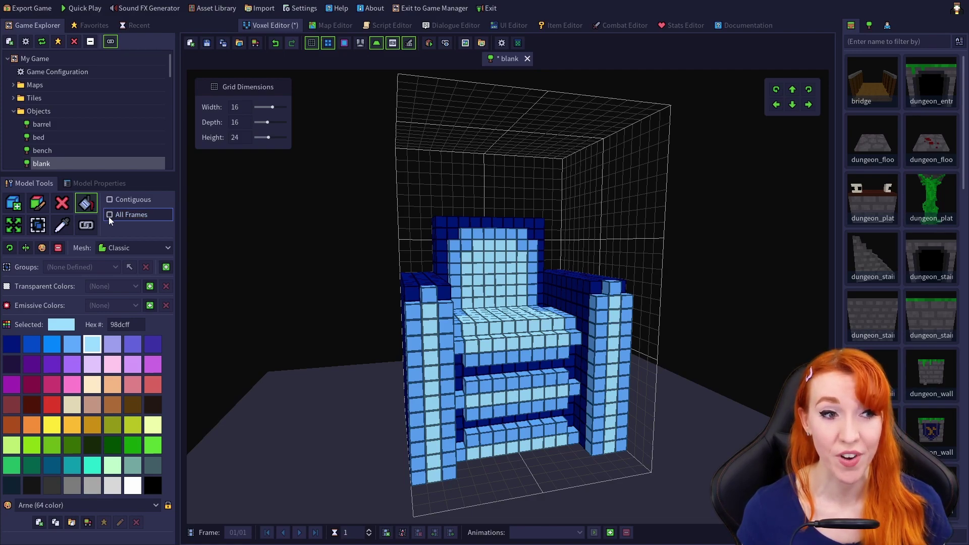
click(32, 363)
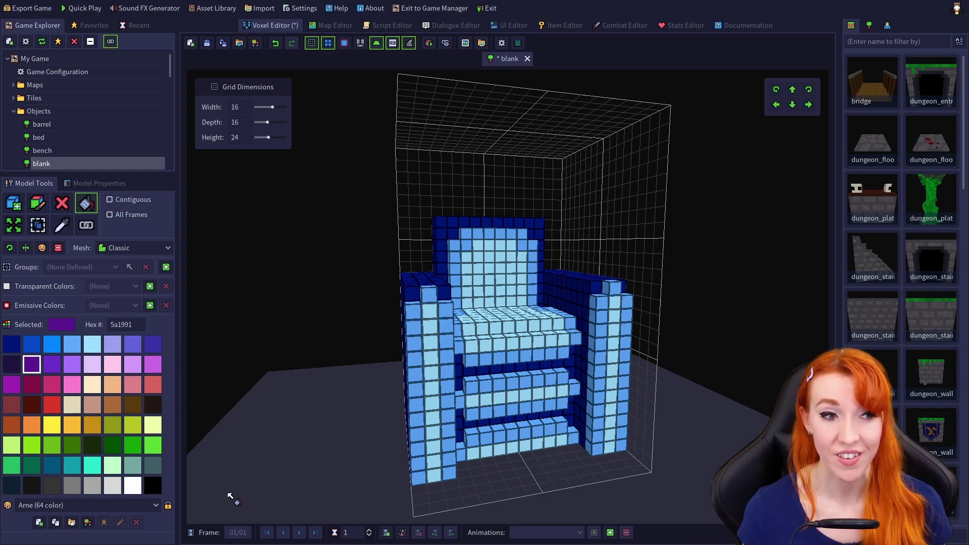
click(402, 534)
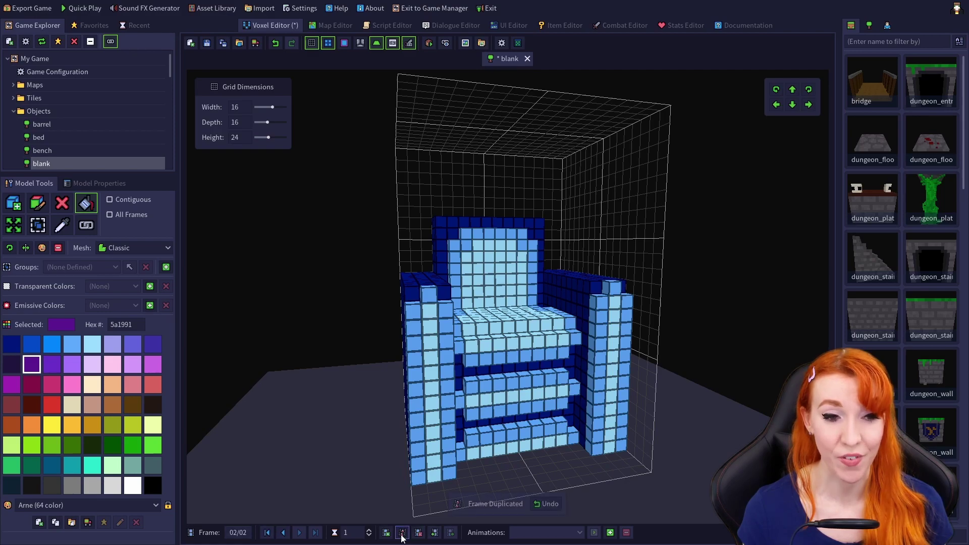
Recolour frame 1's light-blue voxels purple and confirm frame 2 stays blue.
click(267, 533)
click(519, 346)
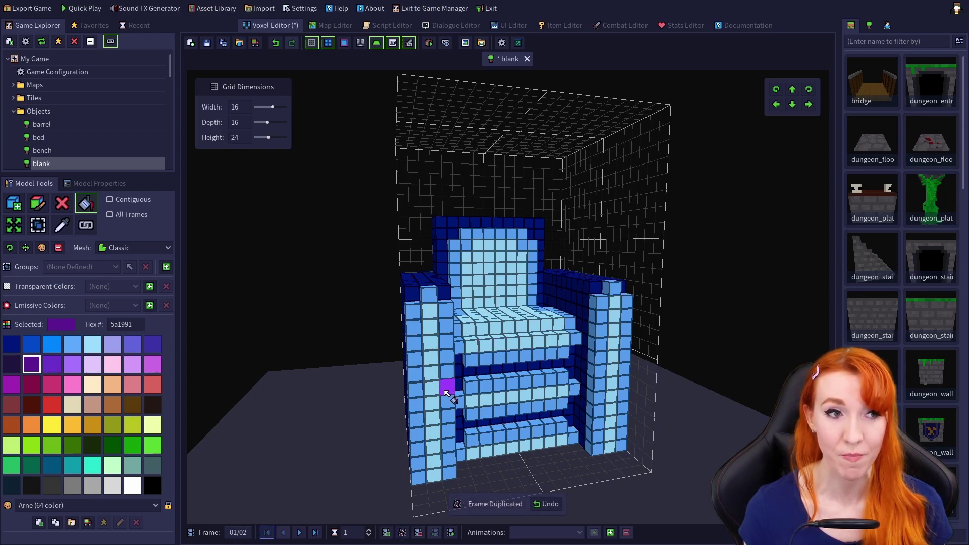
click(502, 329)
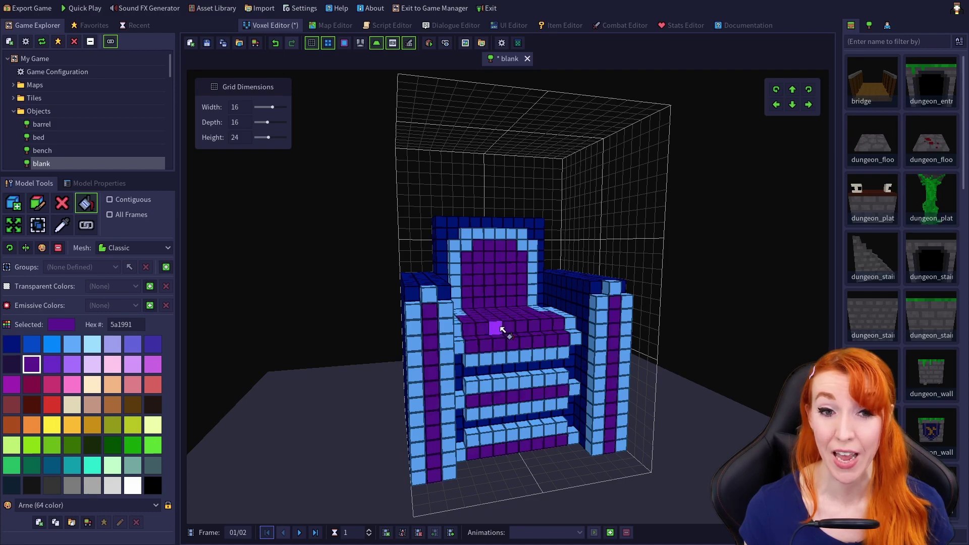
click(300, 532)
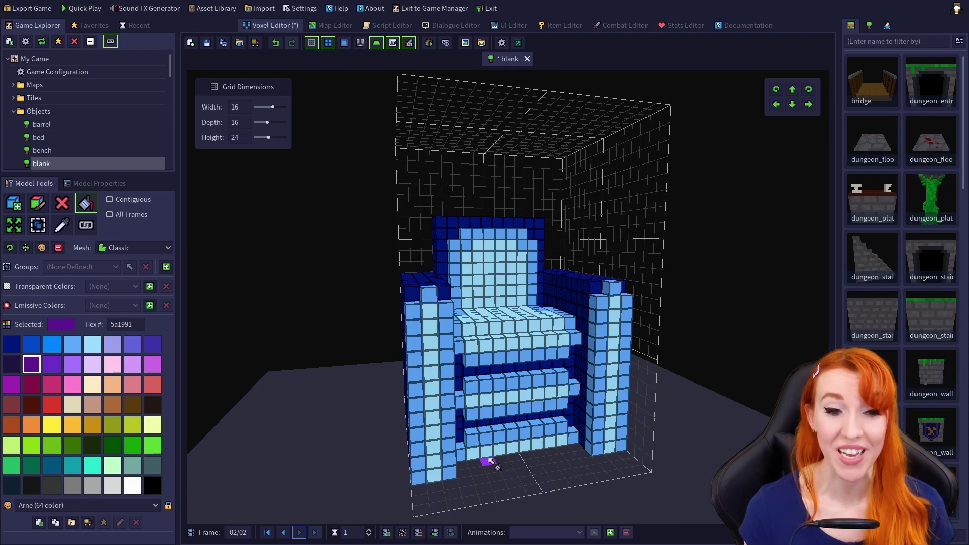
click(283, 533)
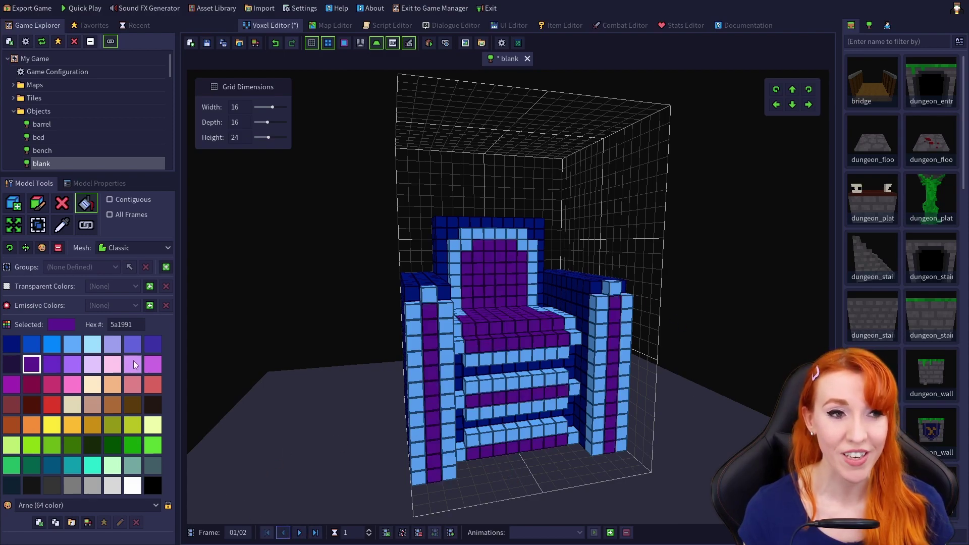
Revert frame 1 to light blue, then replace light blue with purple across all frames.
click(88, 346)
click(493, 280)
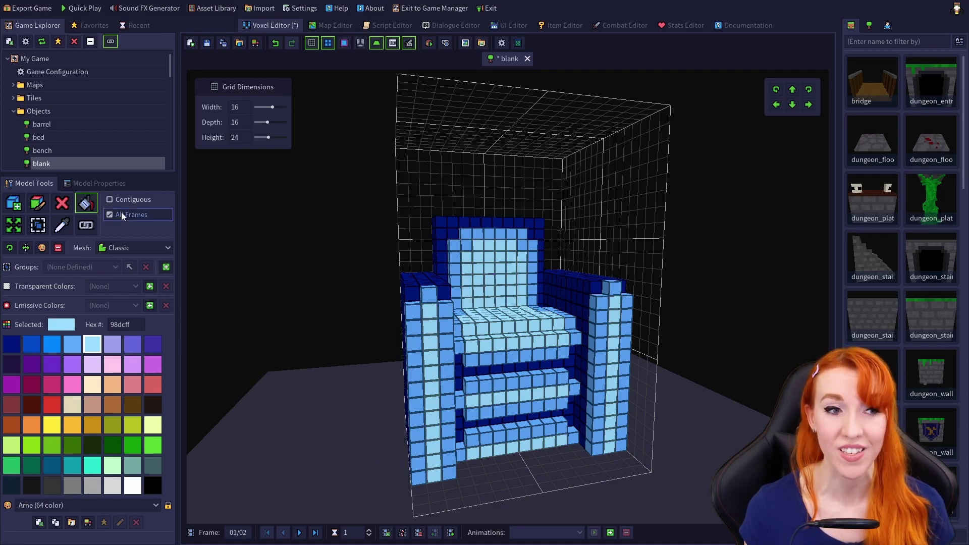
click(32, 364)
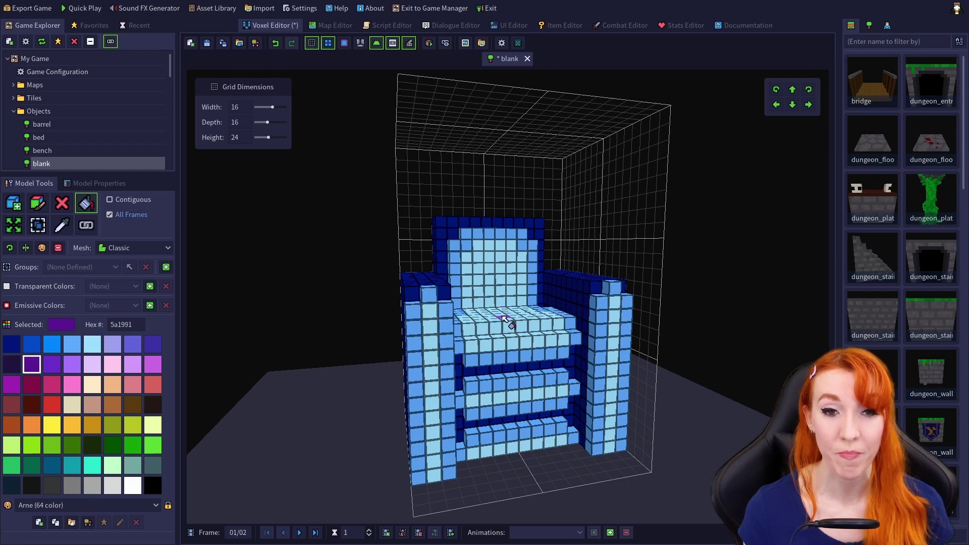
click(505, 318)
Flip between frames 1 and 2 to confirm both chairs are now purple.
click(300, 533)
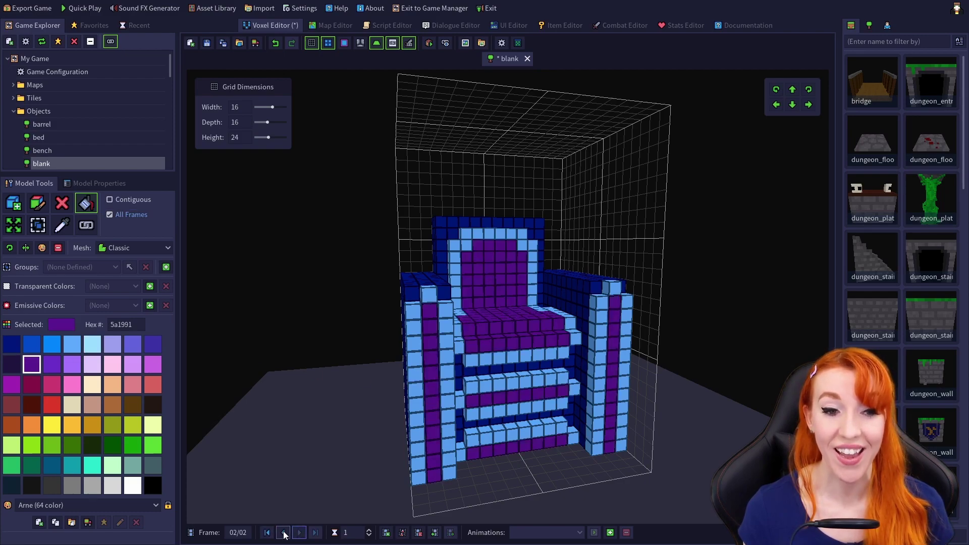
click(284, 534)
click(285, 534)
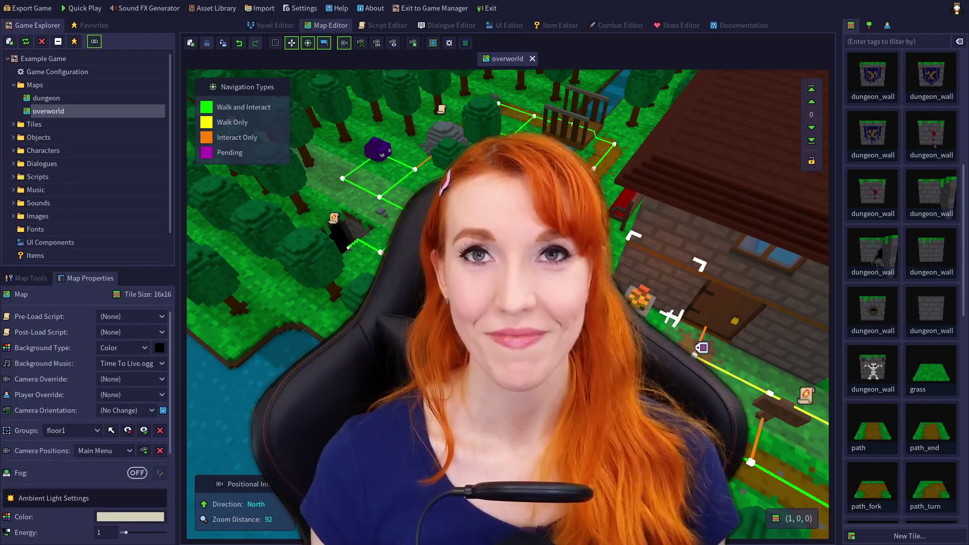